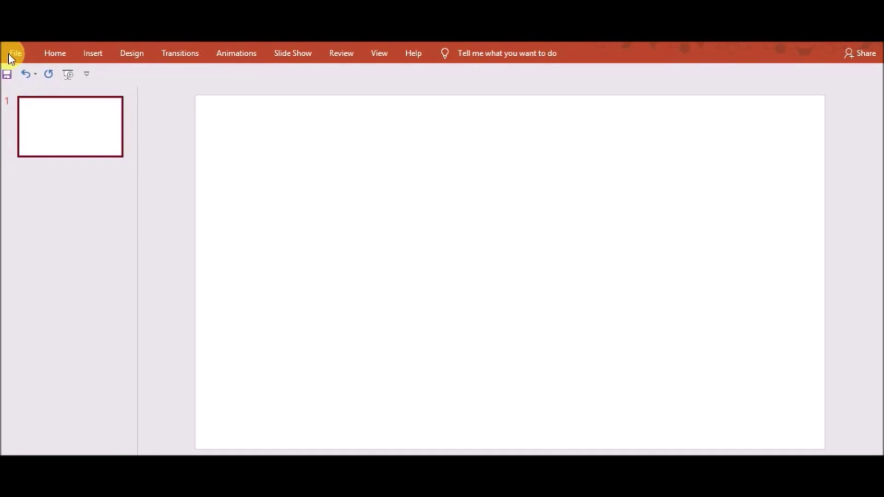
Add a new slide with the Blank layout
click(61, 54)
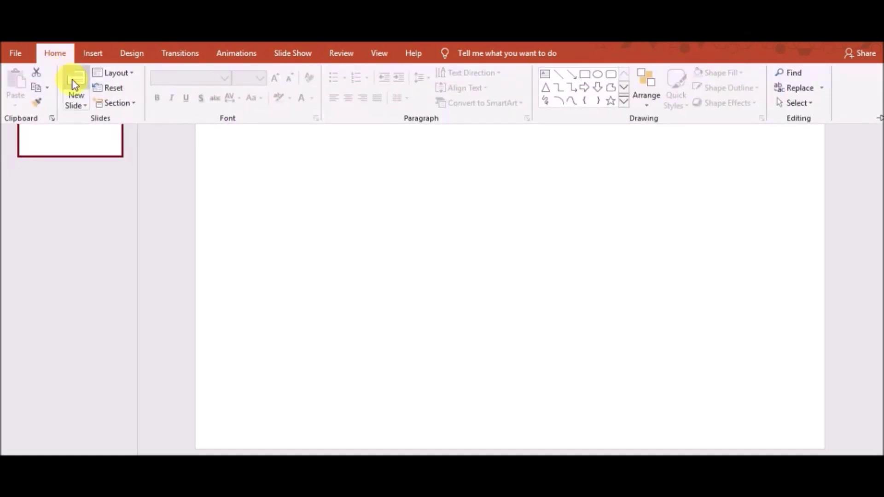
click(84, 105)
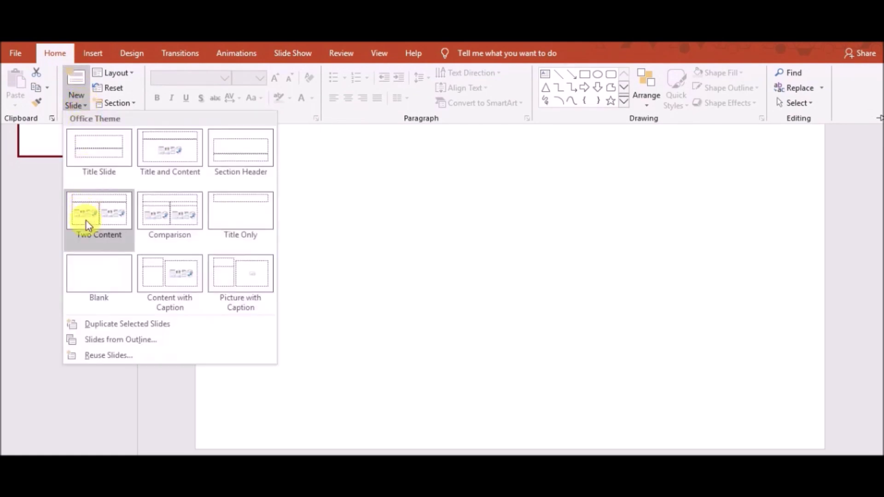
click(90, 270)
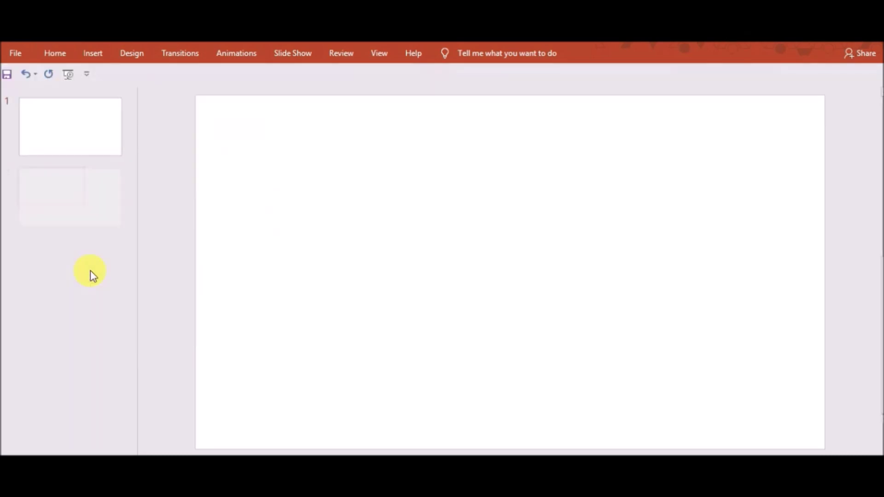
Delete the original first slide so only the blank slide remains
click(90, 146)
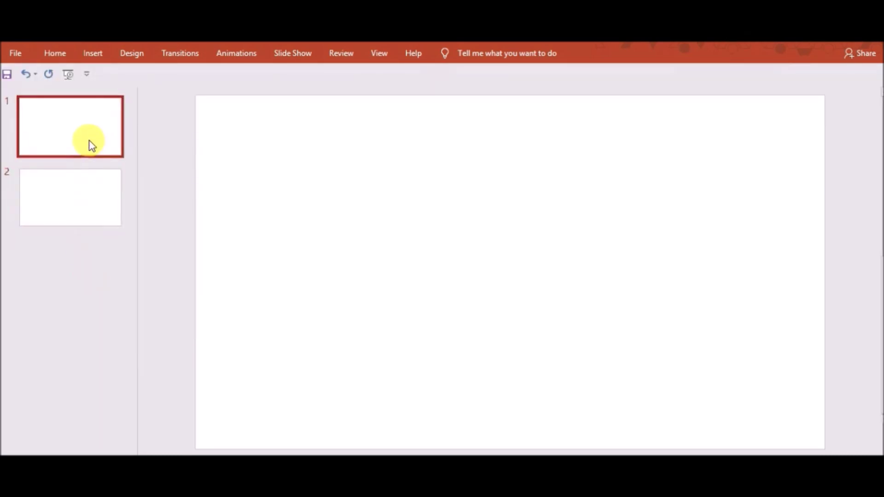
key(Delete)
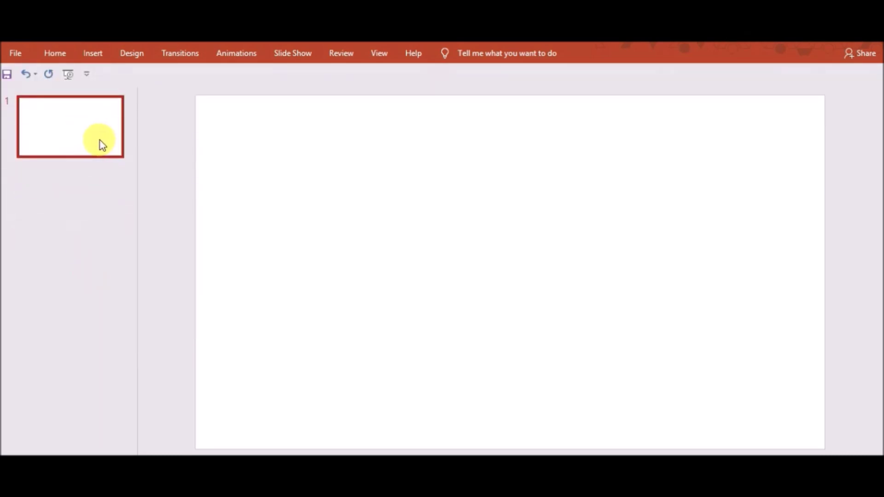
click(102, 54)
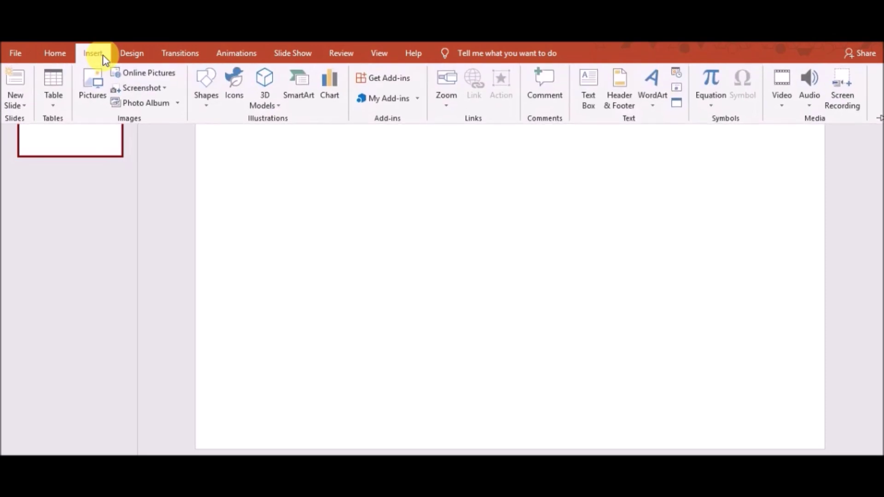
Insert a Basic Venn SmartArt graphic from the Relationship category
click(301, 89)
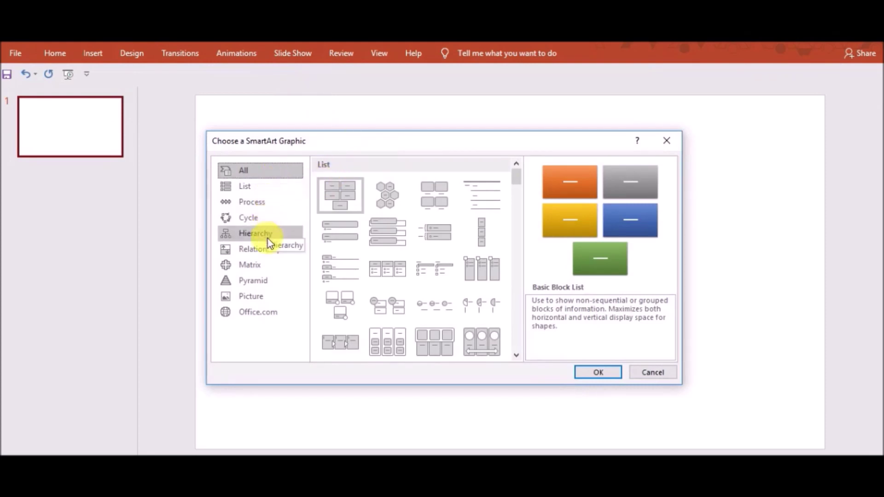
click(267, 252)
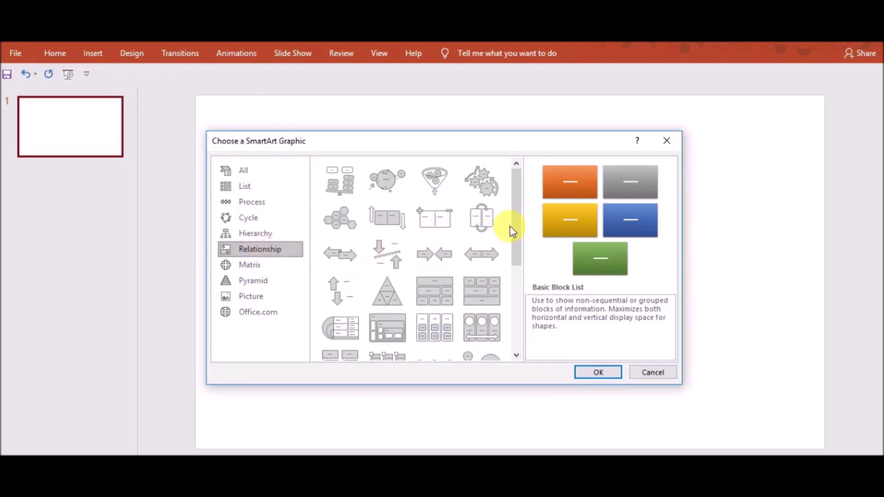
scroll(510, 228, down, 3)
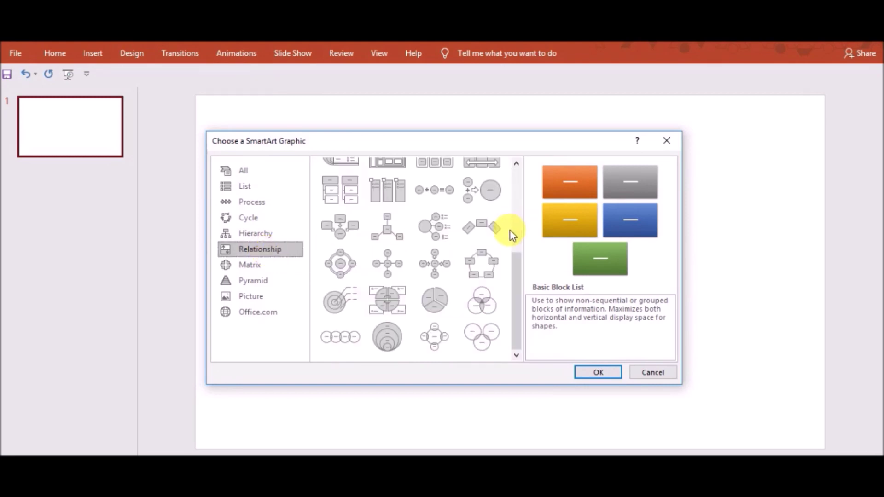
click(488, 305)
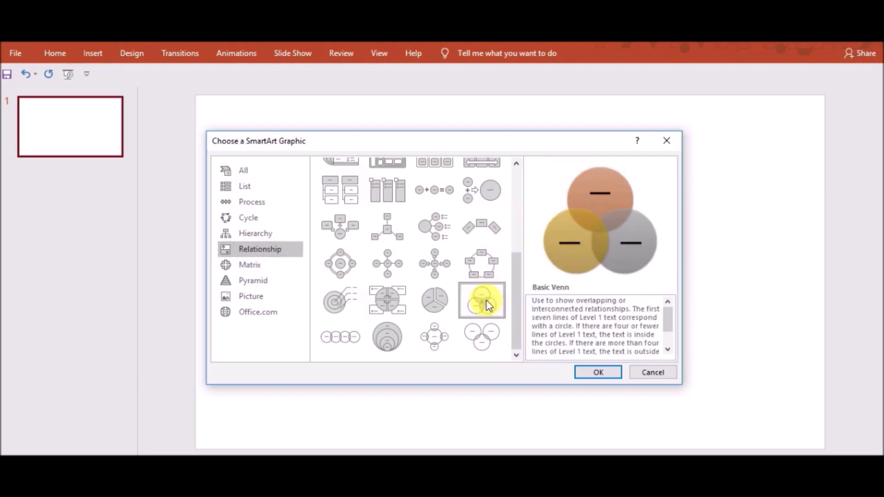
click(588, 372)
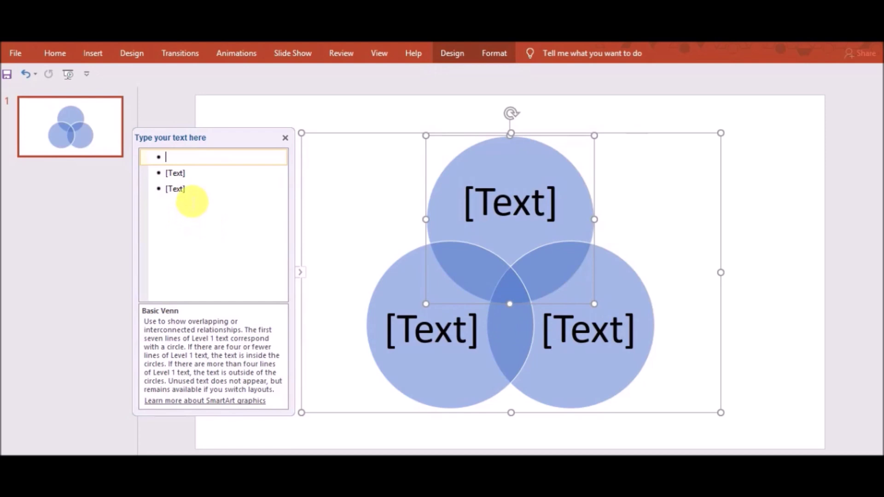
Remove and re-add Venn bullets in the text pane, finishing with three circles
click(192, 198)
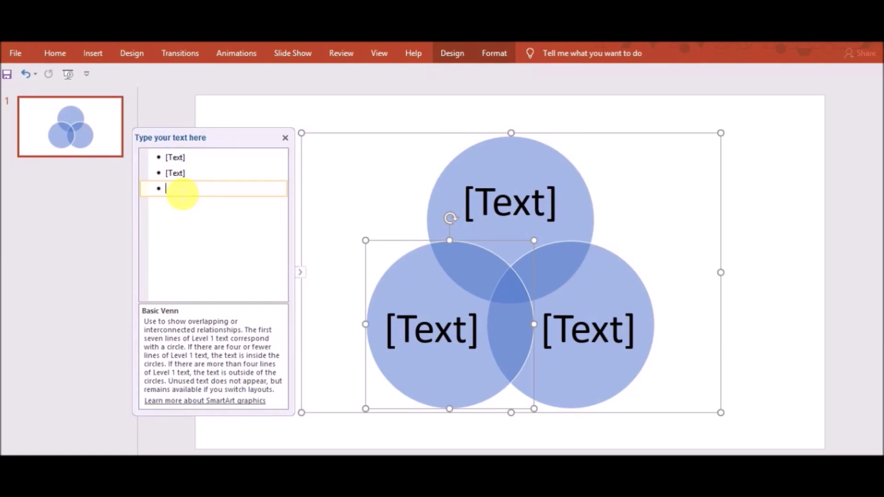
key(BackSpace)
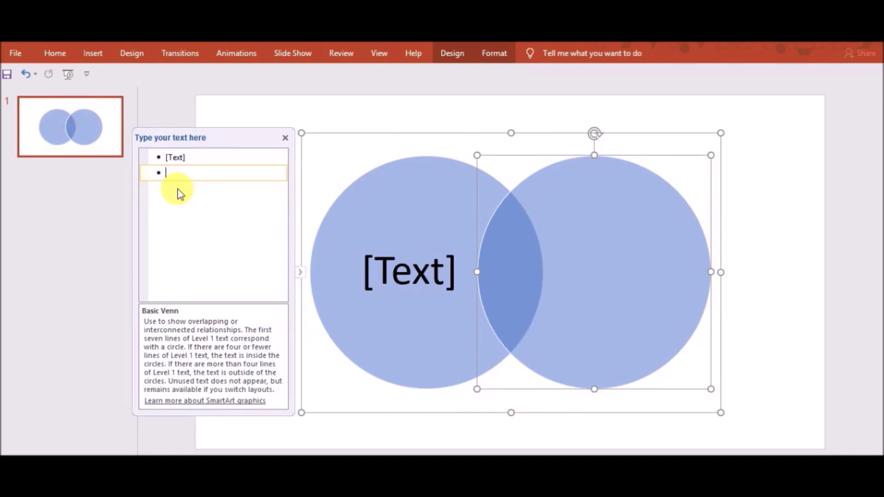
key(BackSpace)
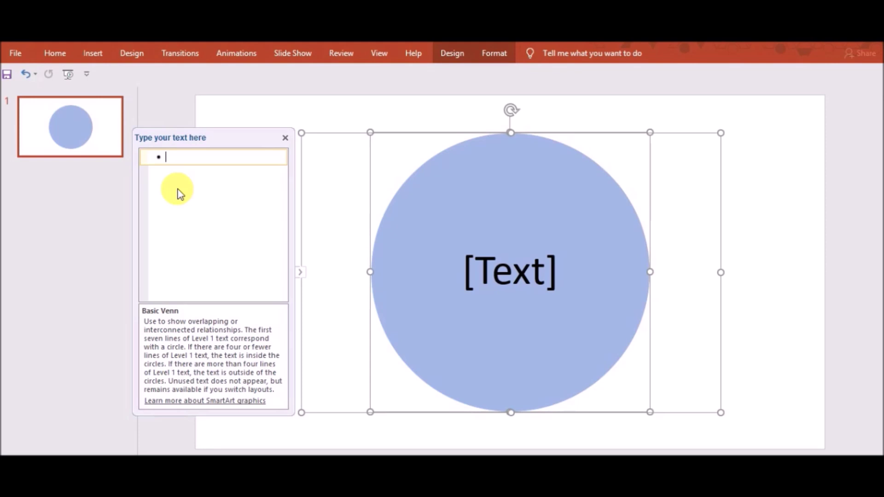
key(Return)
key(Return)
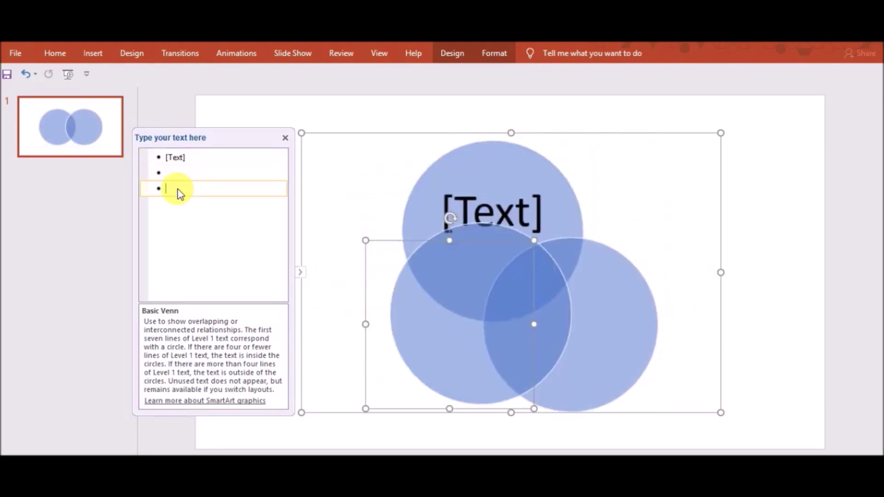
key(Return)
key(Return)
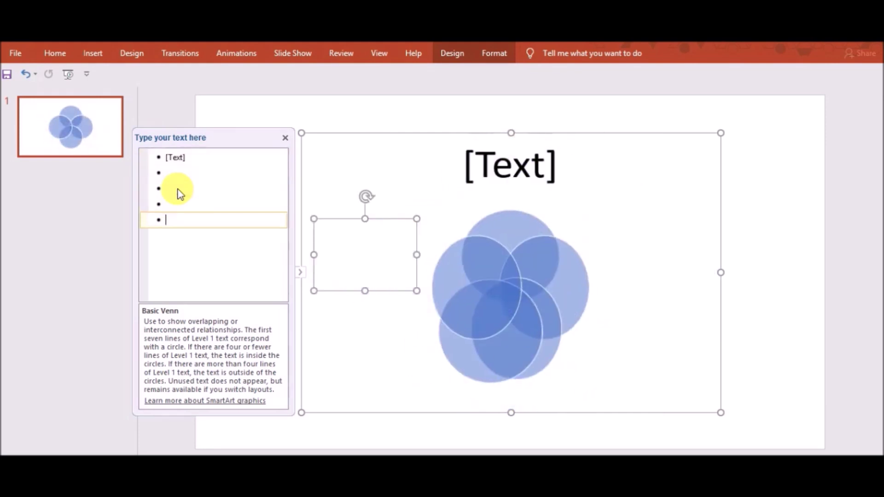
key(Return)
key(Return)
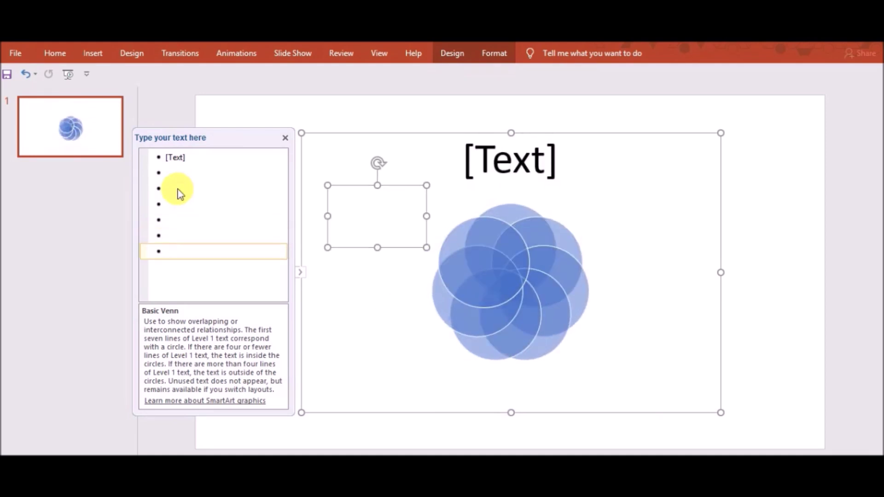
key(BackSpace)
key(BackSpace)
key(BackSpace)
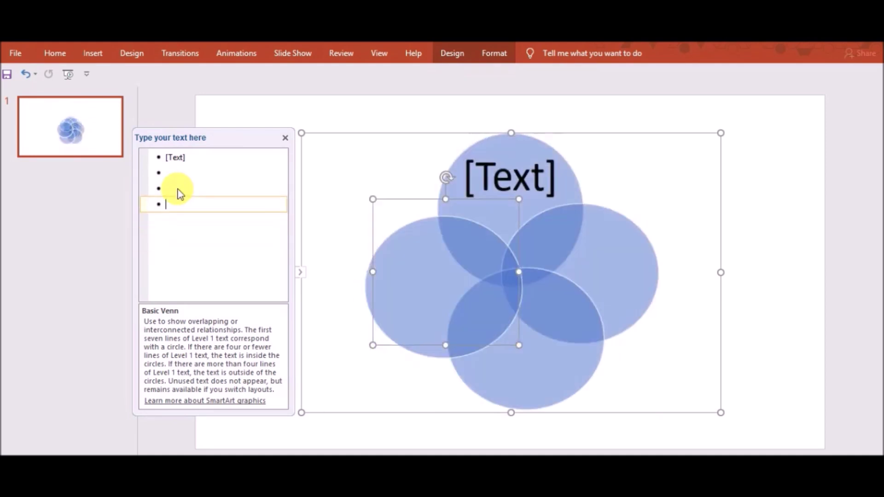
key(BackSpace)
key(BackSpace)
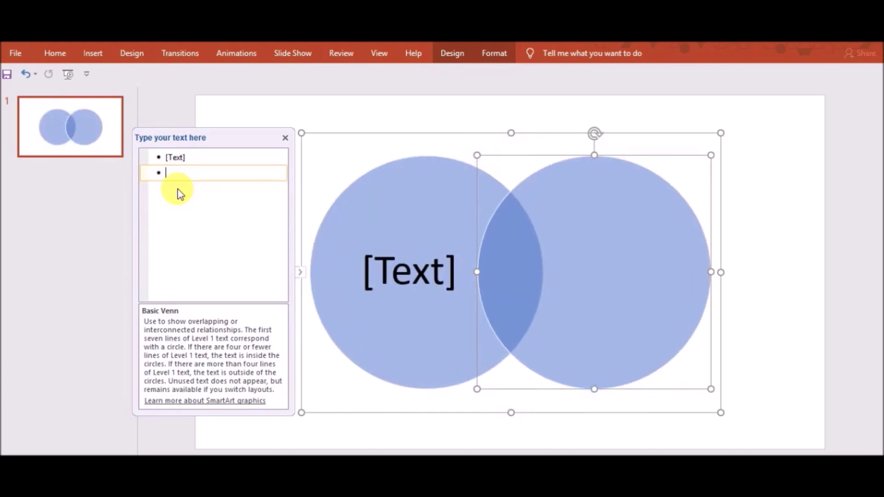
key(Return)
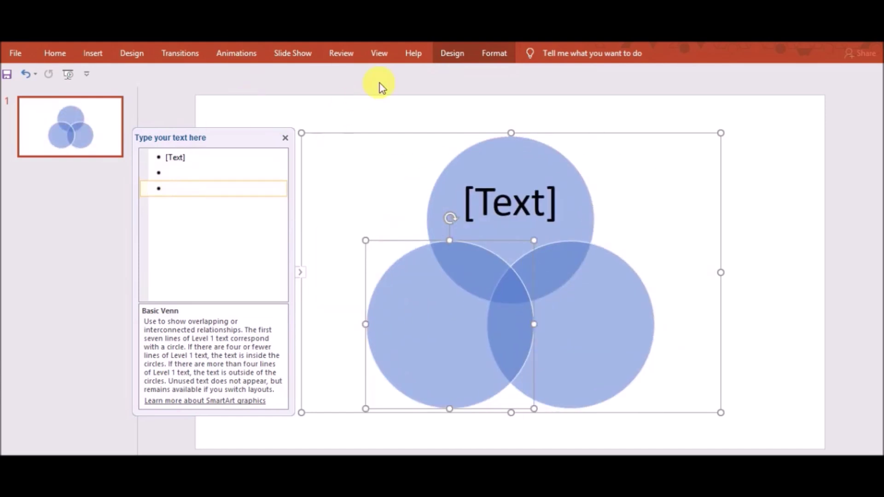
Convert the Basic Venn SmartArt into ordinary shapes with Convert to Shapes
click(452, 54)
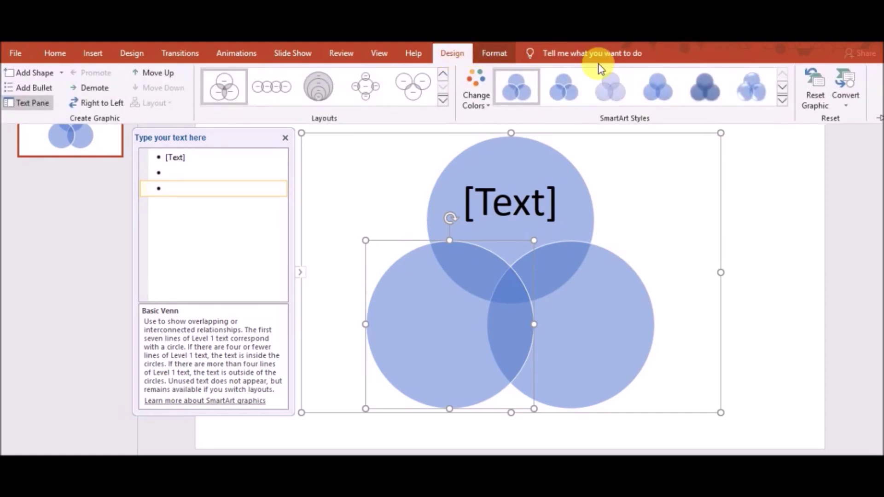
click(844, 107)
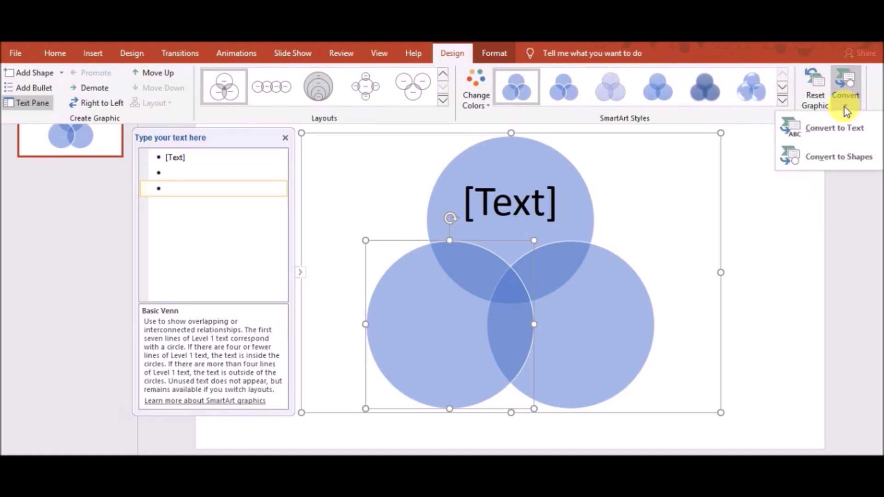
click(832, 159)
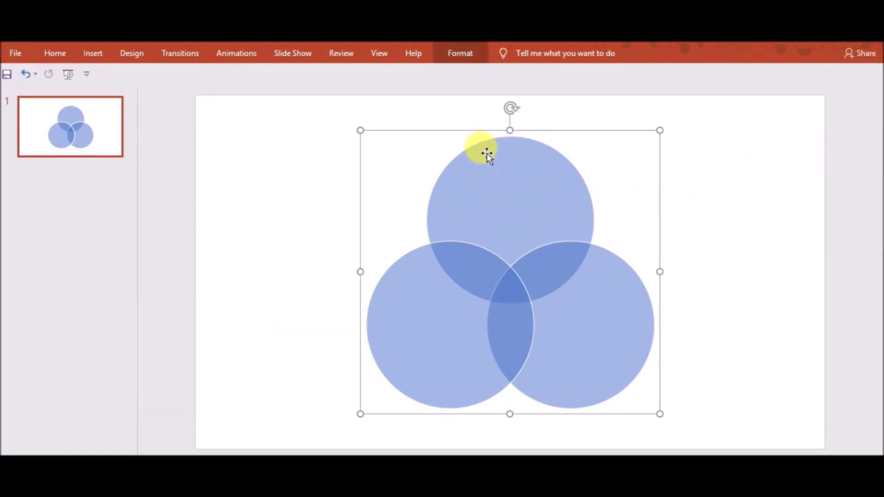
Ungroup the converted Venn into three separate 9.03 cm circles
click(464, 54)
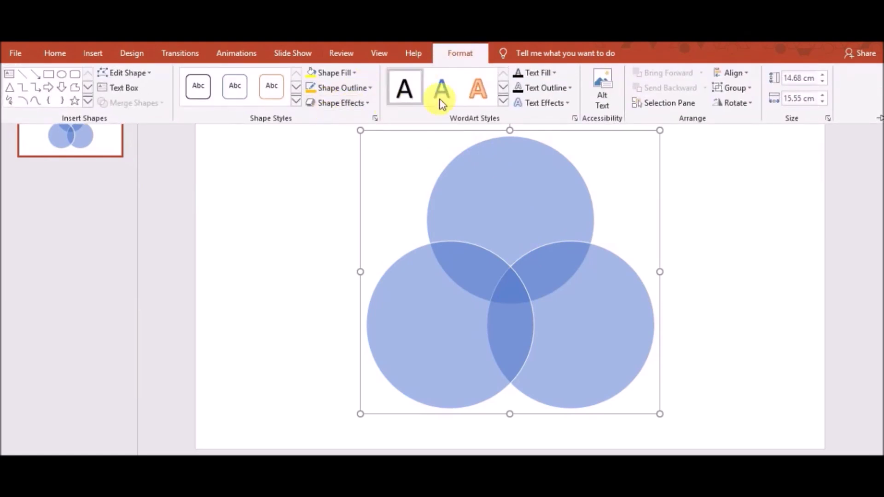
click(743, 90)
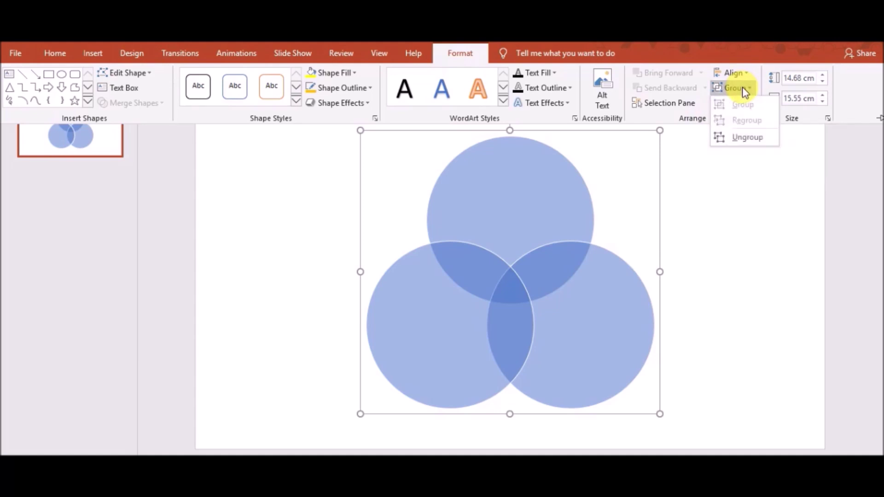
click(744, 138)
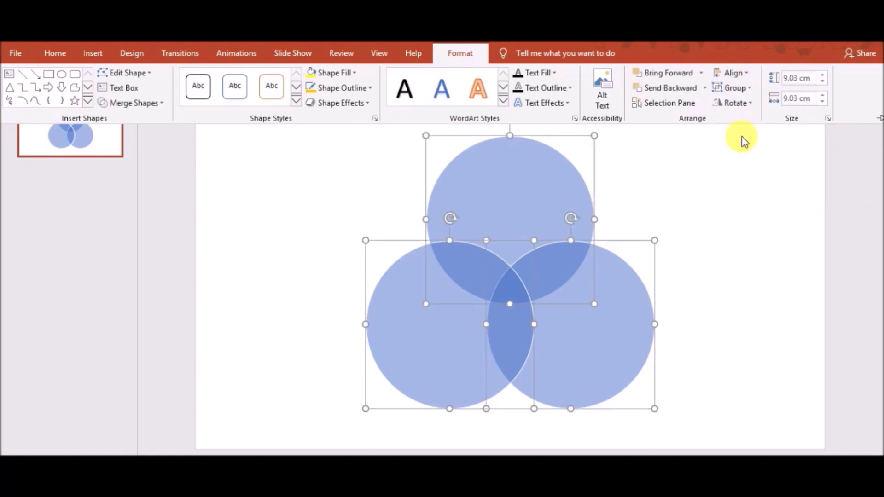
click(467, 54)
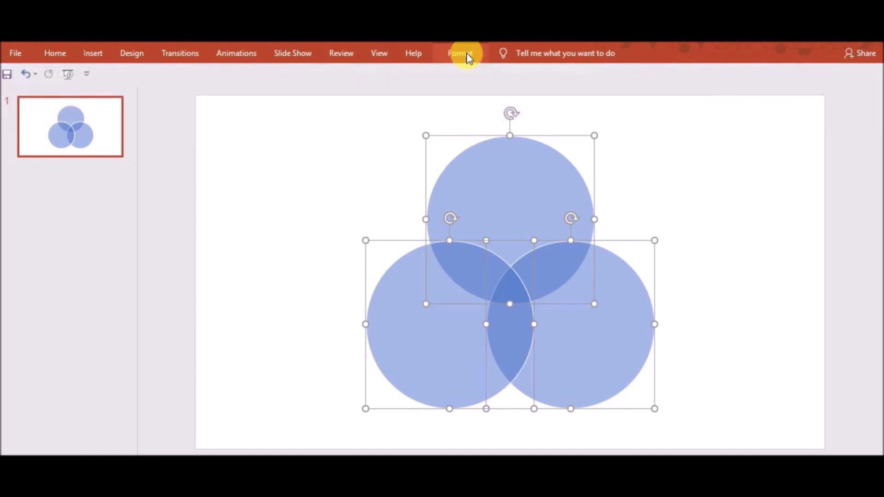
click(467, 53)
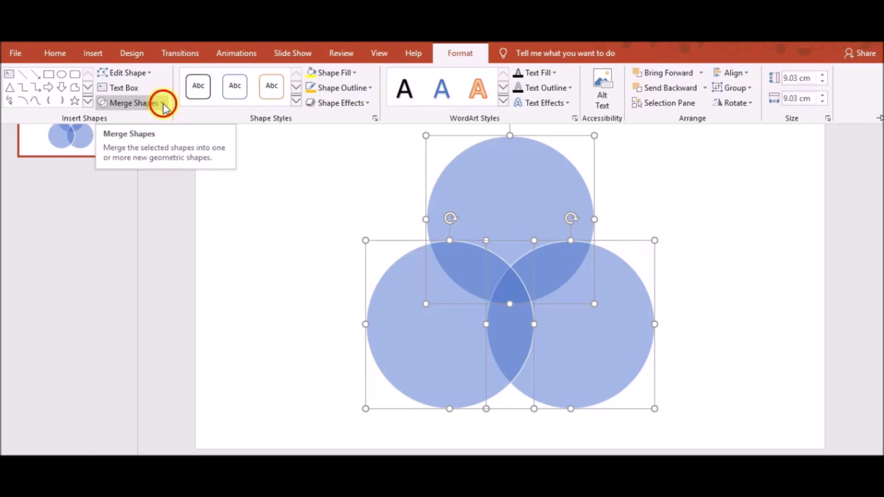
Fragment the three circles so every Venn region, including the centre, is its own piece
click(162, 103)
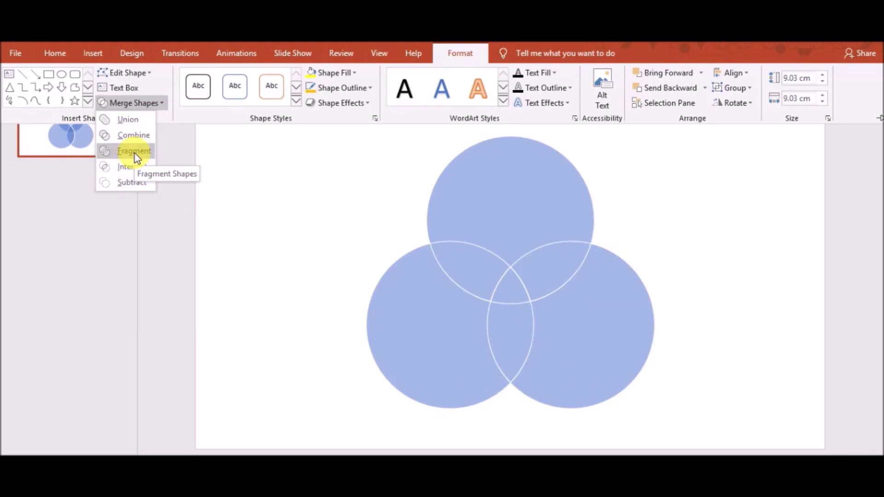
click(134, 153)
click(707, 228)
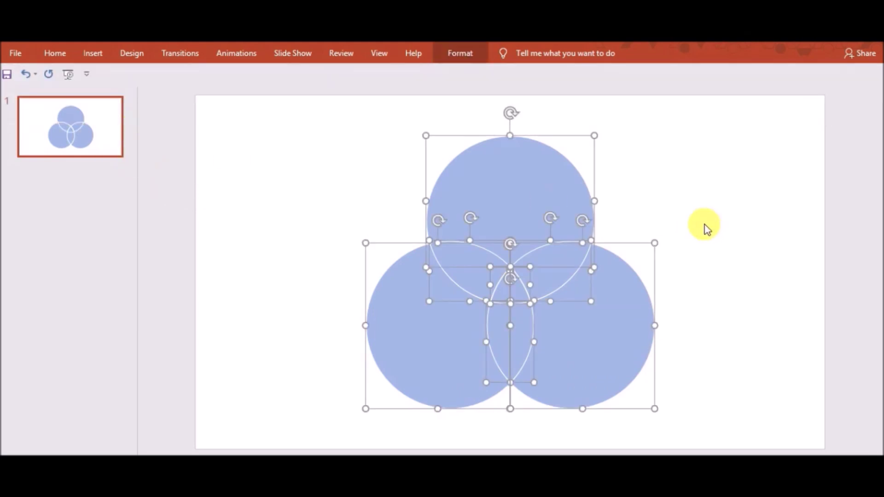
click(645, 212)
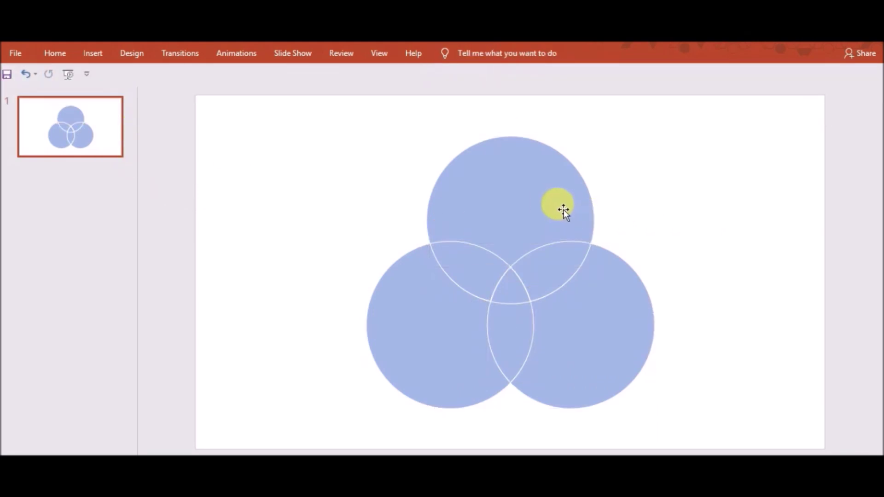
mouse_move(563, 209)
mouse_down()
mouse_move(560, 186)
mouse_move(564, 210)
mouse_up()
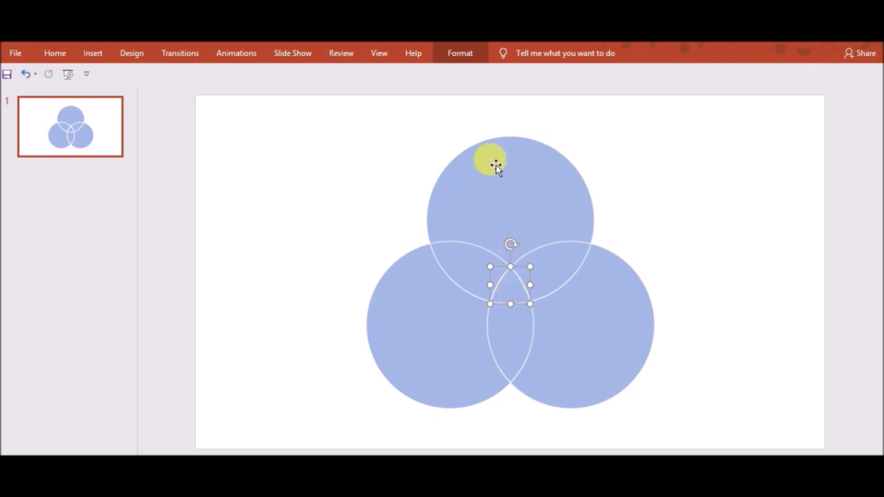
Fill the central three-way overlap piece with standard Red
click(449, 56)
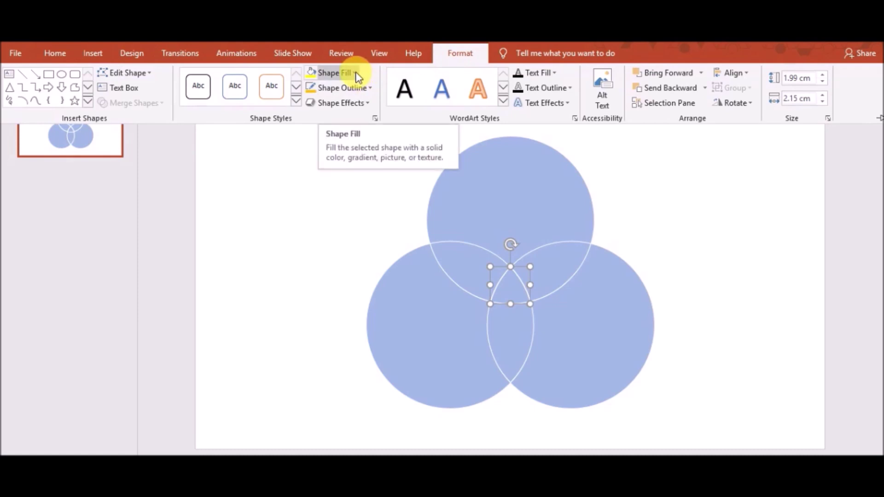
click(355, 73)
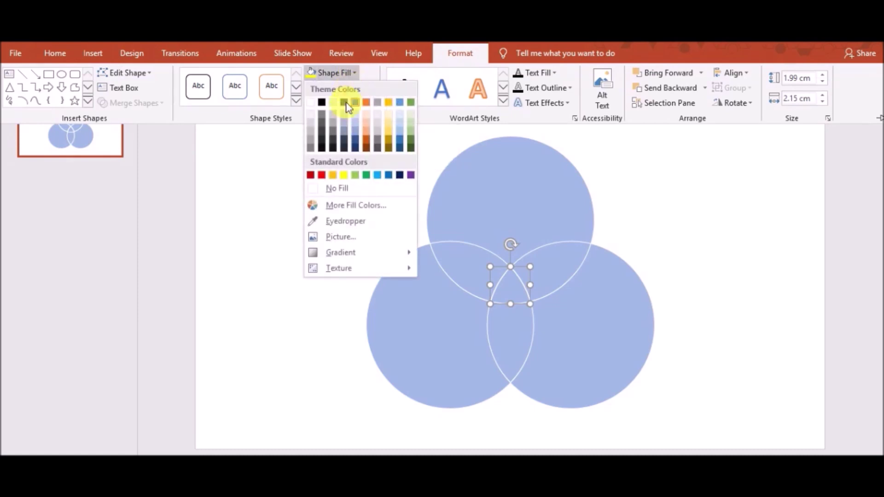
click(322, 175)
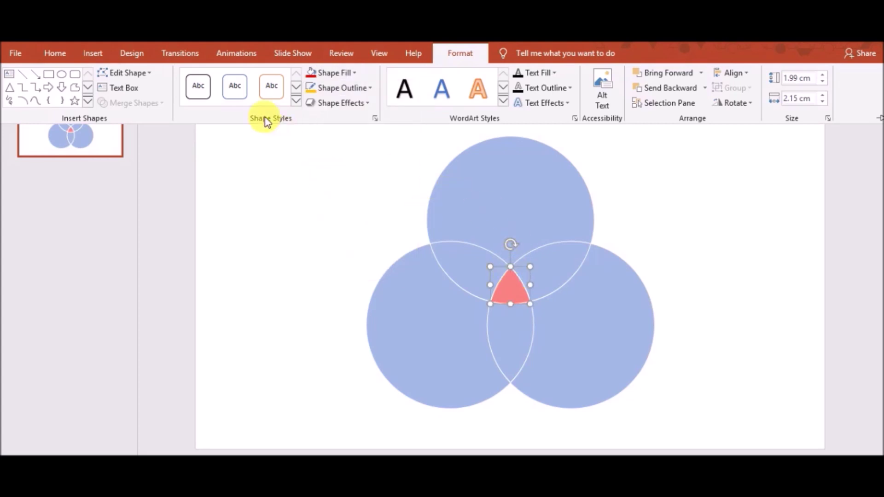
Give the red centre piece a Fly In entrance animation
click(235, 55)
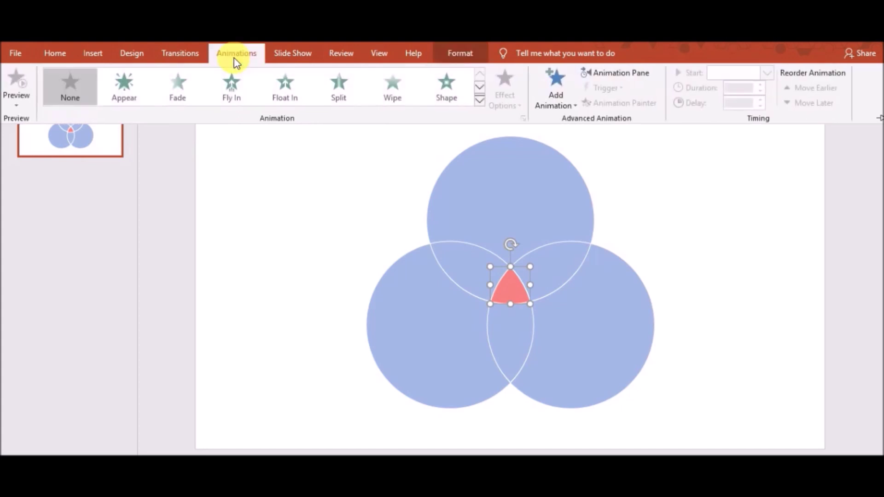
click(232, 86)
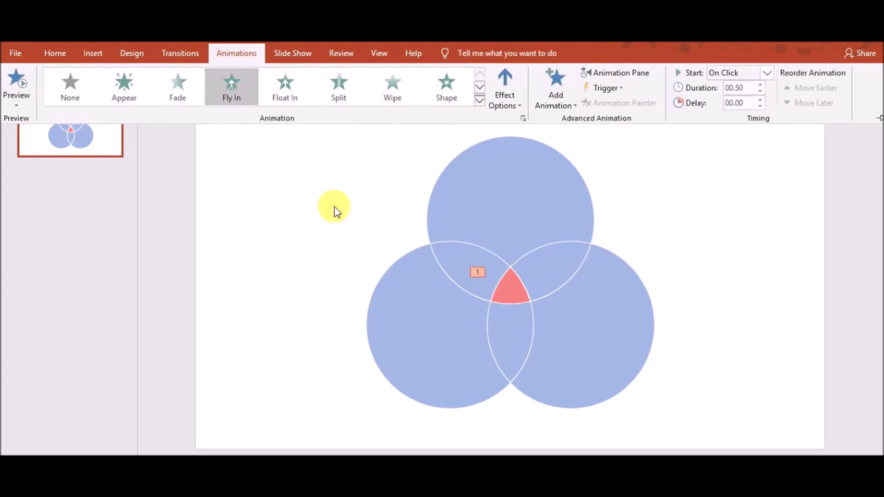
click(554, 275)
Fill the upper-right overlap lens blue and give it Fly In
click(557, 275)
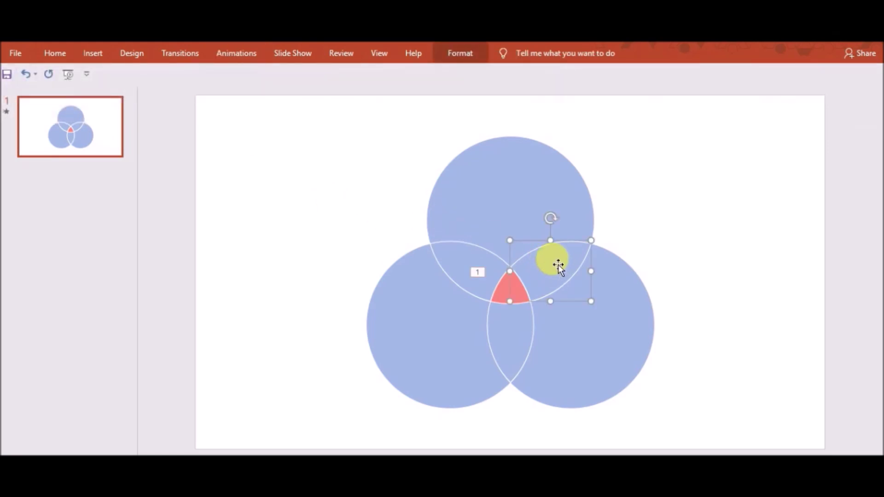
click(468, 52)
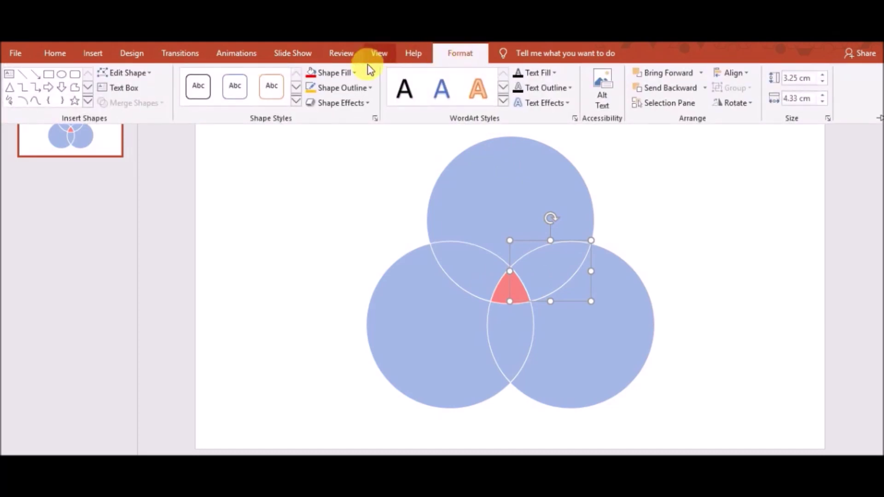
click(354, 72)
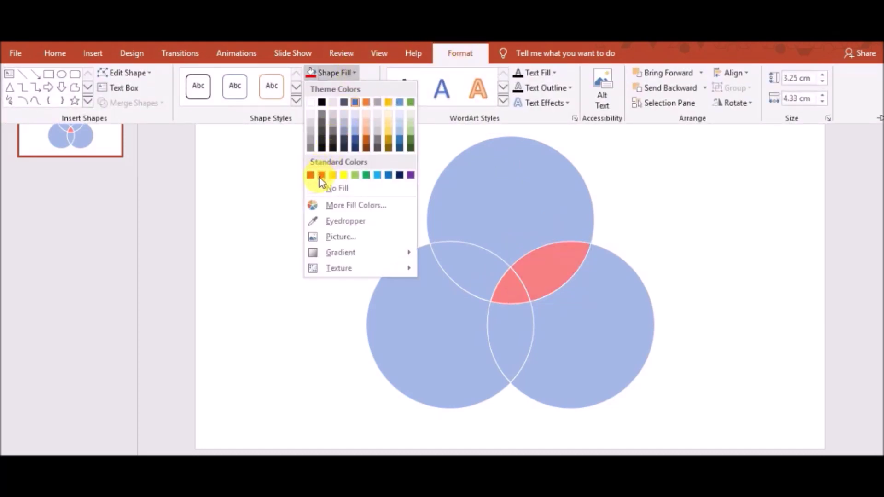
click(386, 174)
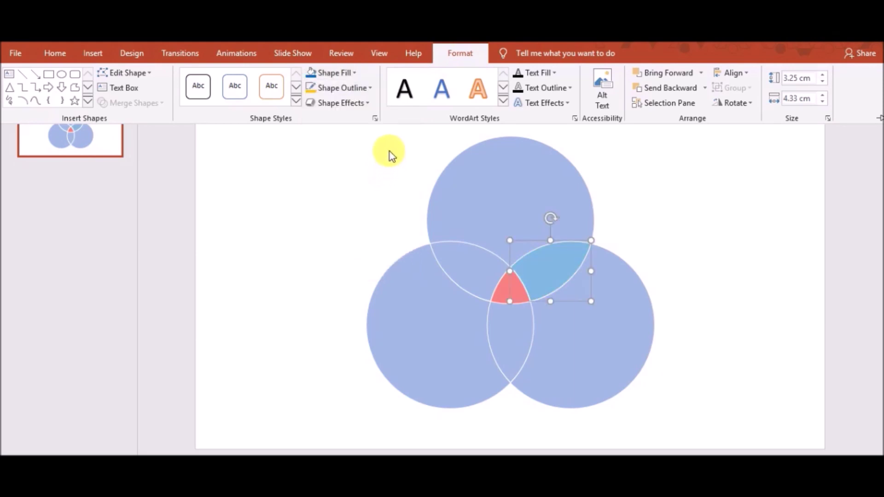
click(237, 53)
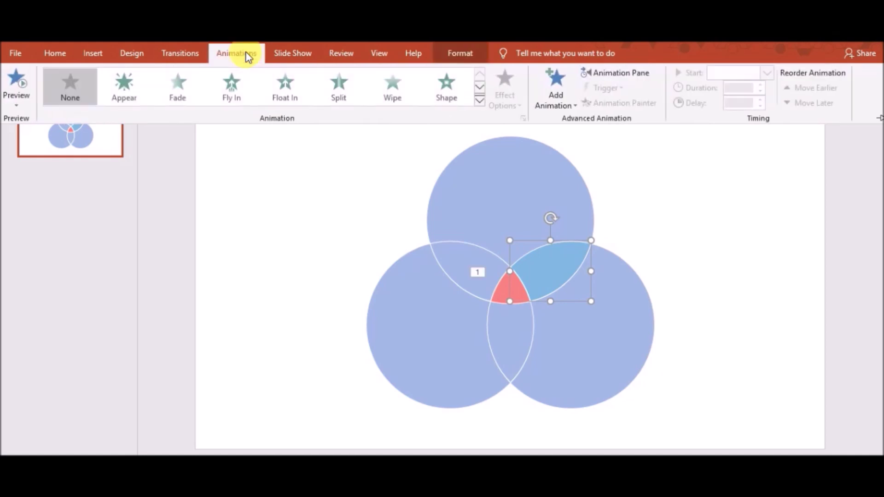
click(236, 90)
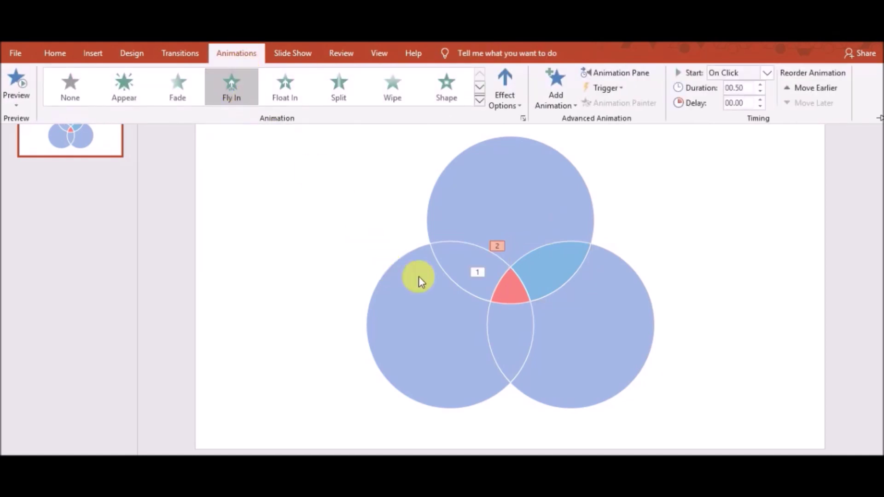
click(455, 255)
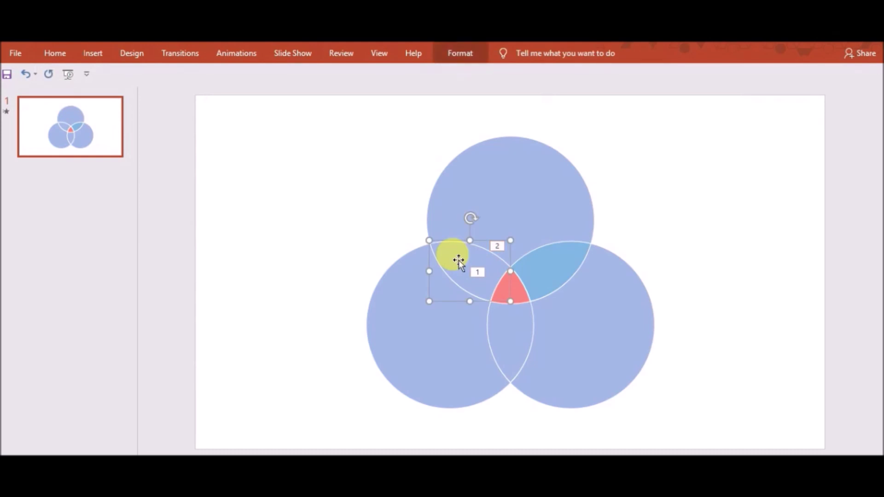
Fill the upper-left overlap lens light peach and give it Fly In
click(459, 54)
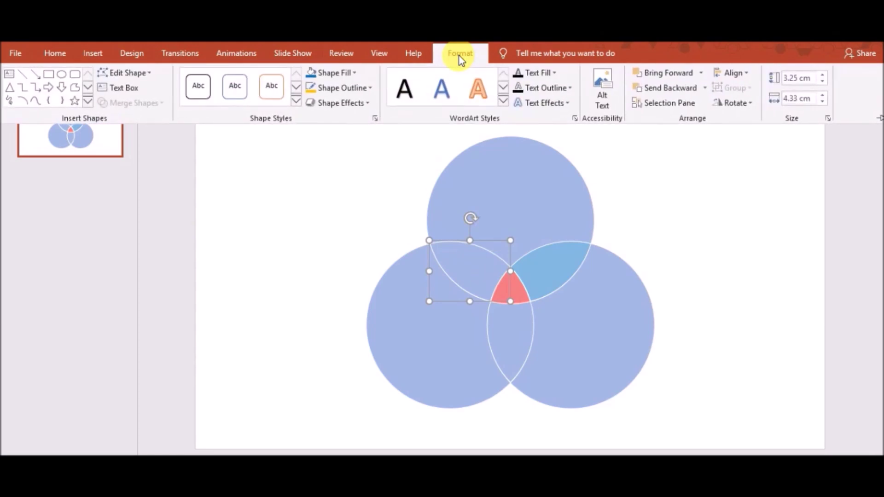
click(358, 74)
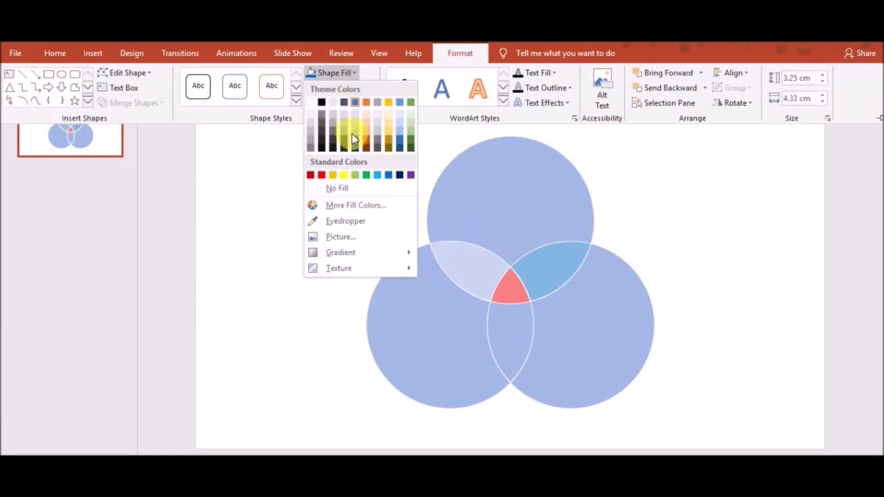
click(369, 134)
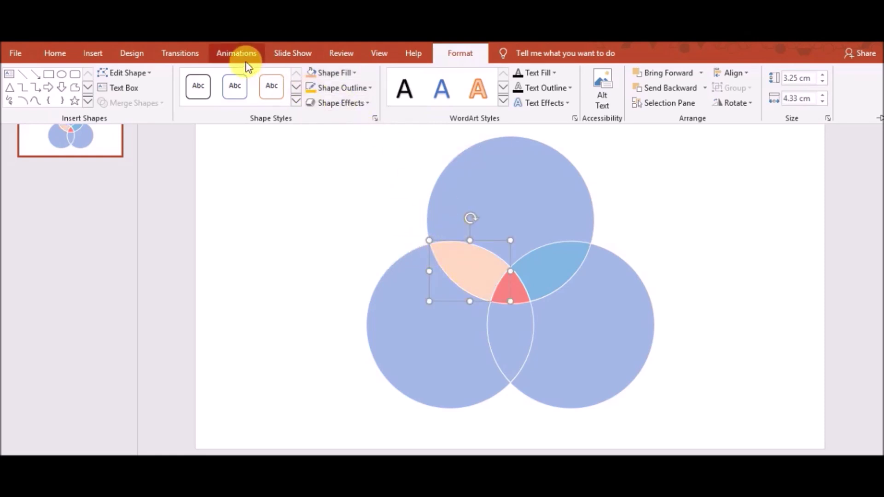
click(236, 53)
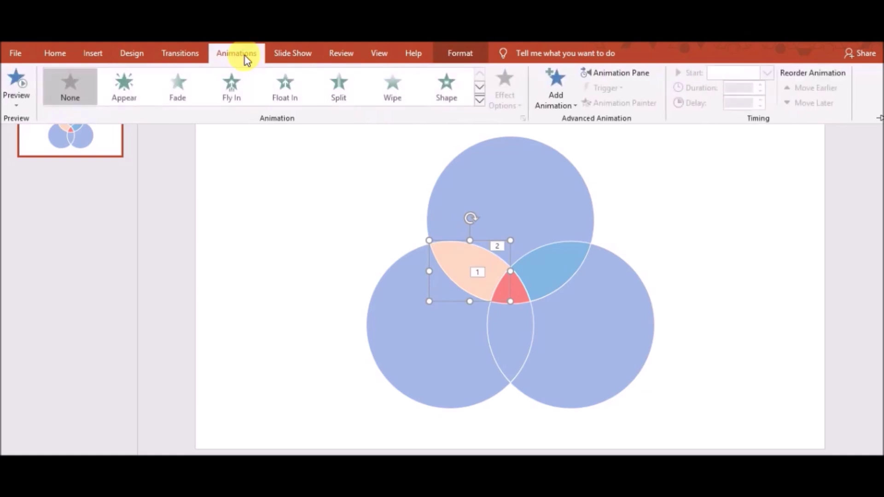
click(233, 86)
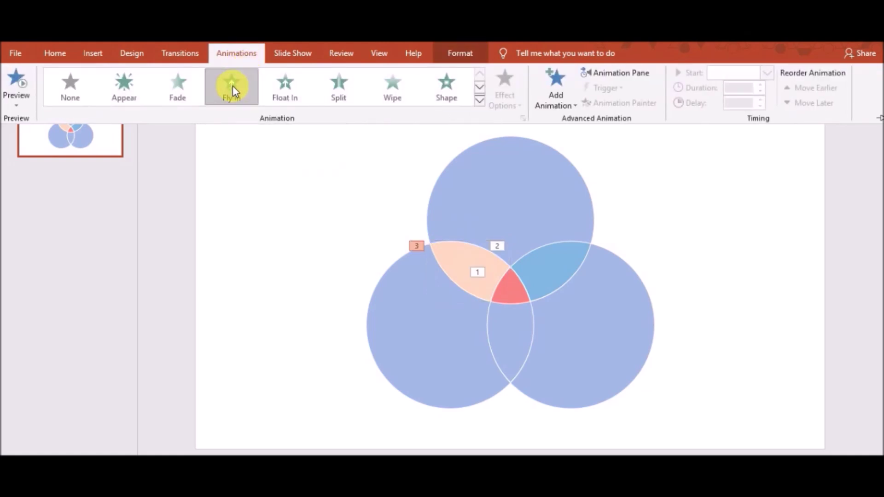
Fill the lower centre overlap lens yellow and give it Fly In
click(514, 342)
click(514, 342)
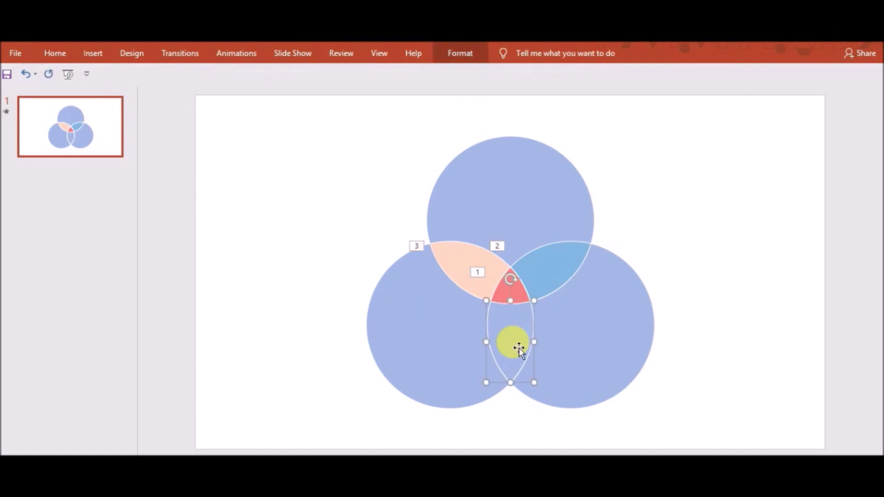
click(462, 55)
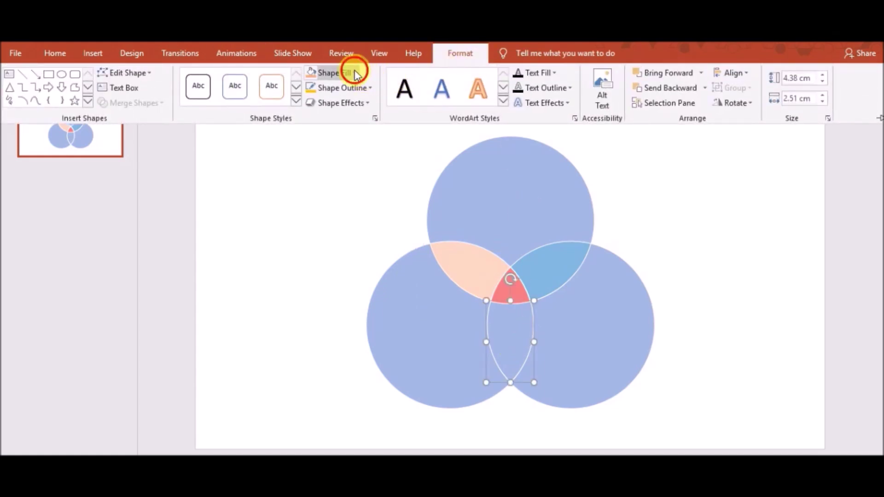
click(356, 73)
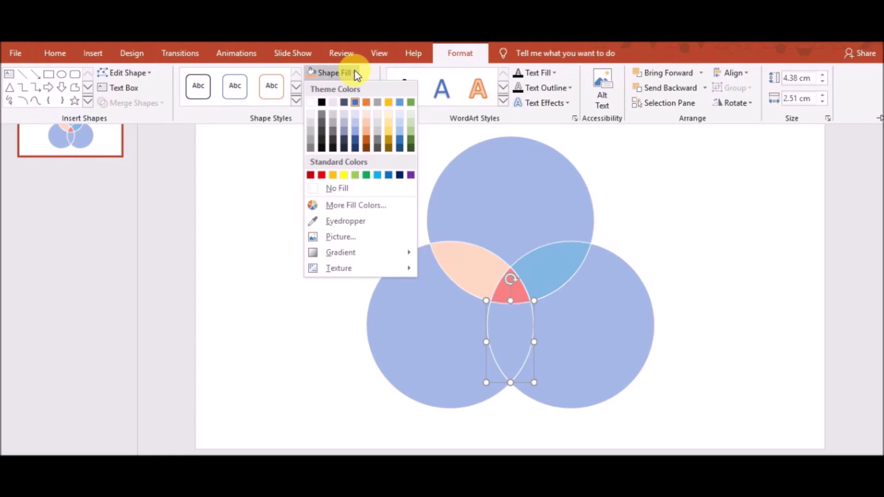
click(332, 176)
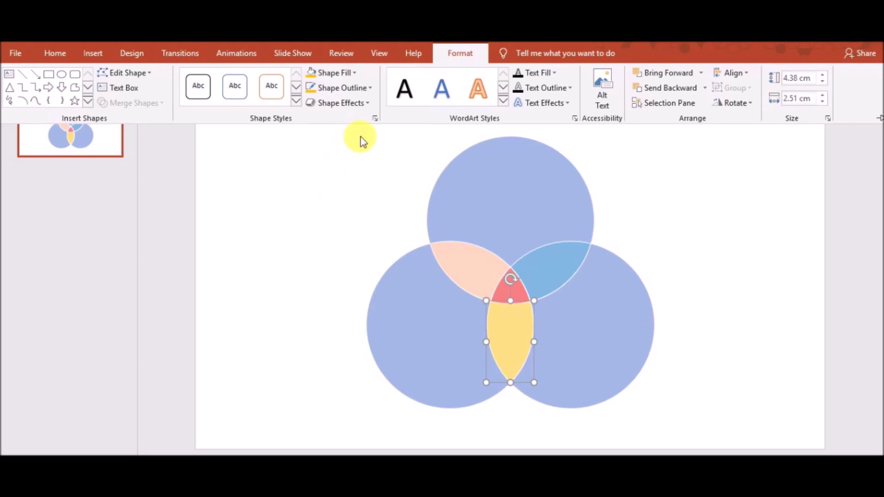
click(234, 54)
click(232, 85)
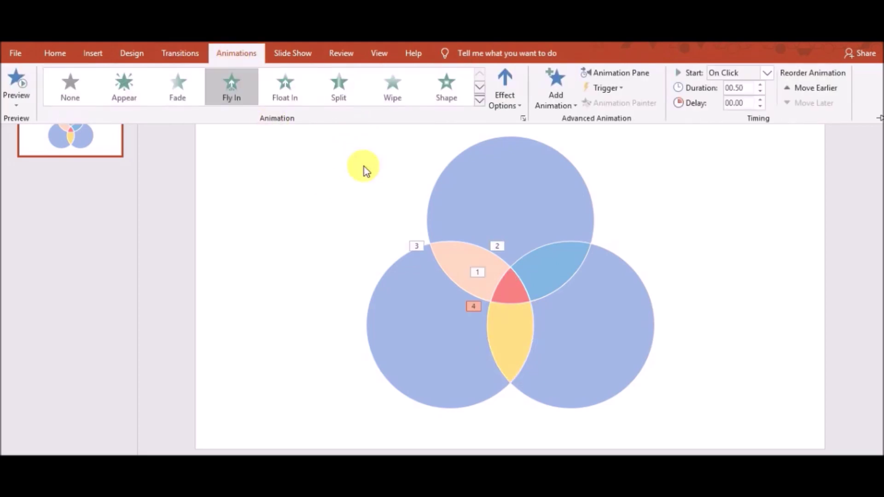
click(502, 197)
click(502, 197)
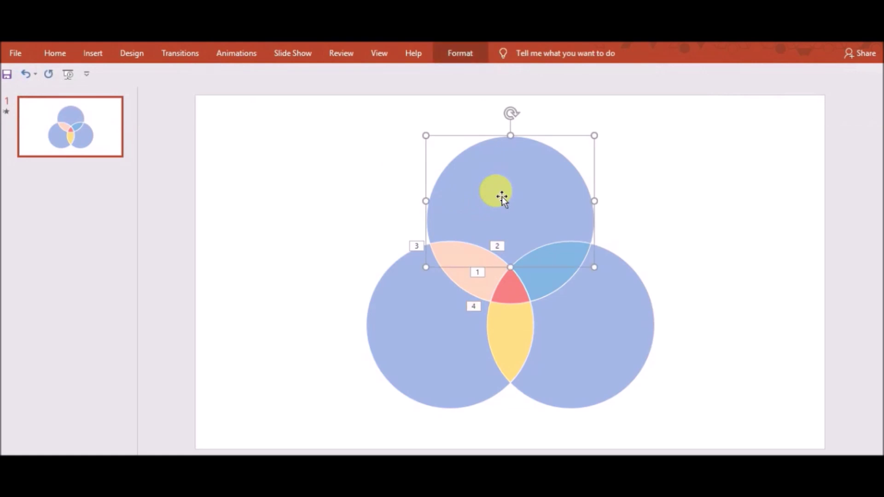
Fill the top circle green and give it Fly In as animation 5
click(461, 54)
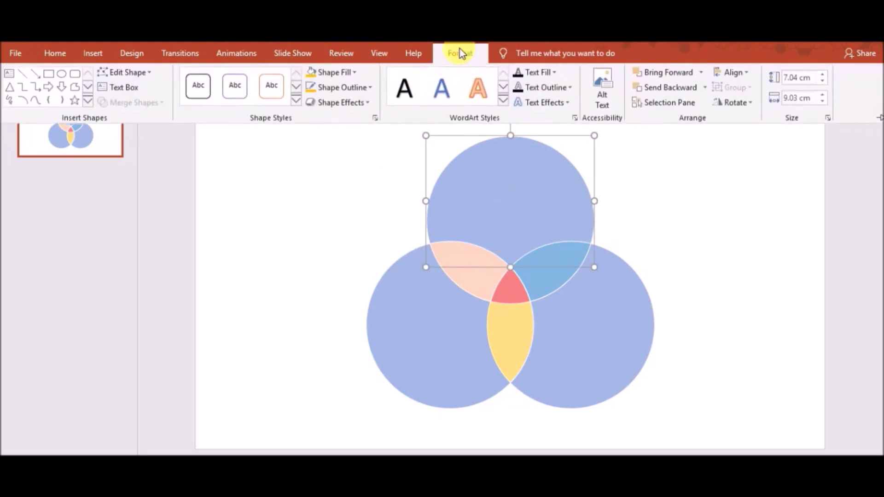
click(352, 74)
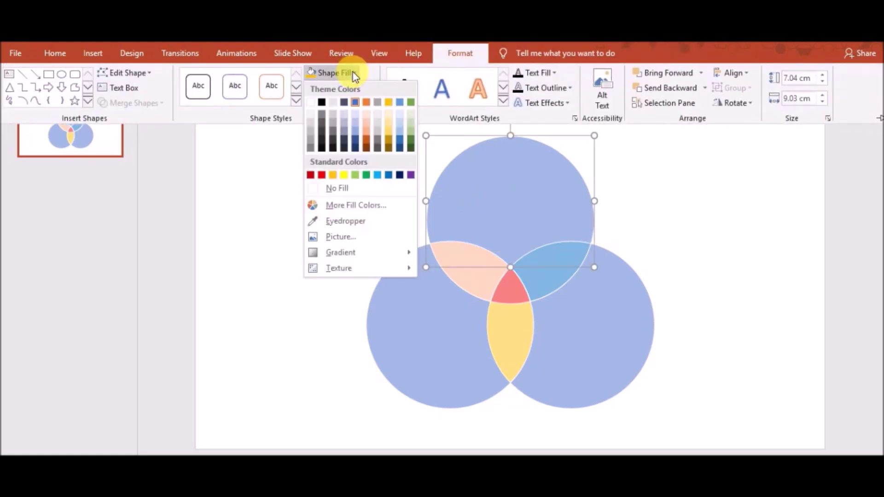
click(363, 176)
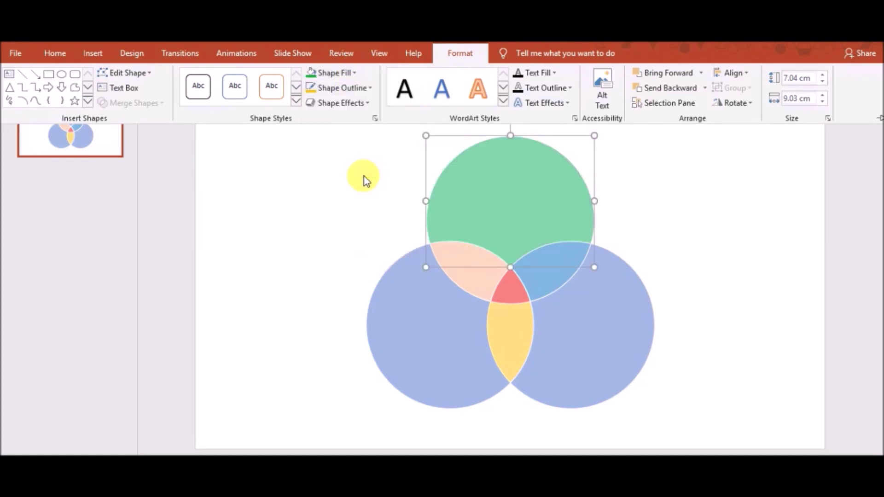
click(249, 54)
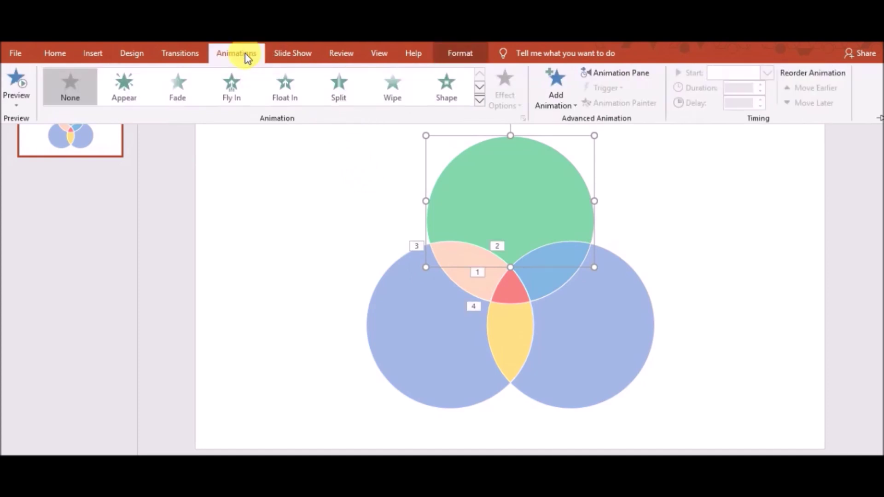
click(231, 80)
click(398, 331)
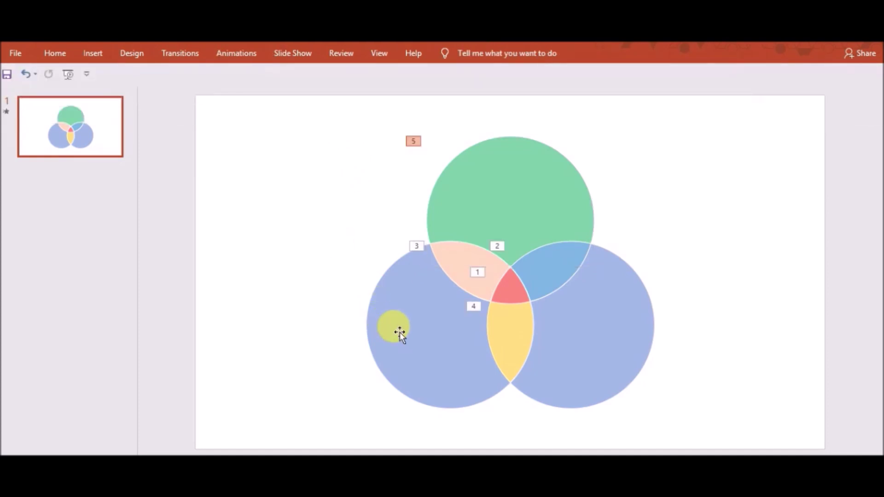
Fill the lower-left circle gray and give it Fly In as animation 6
click(399, 333)
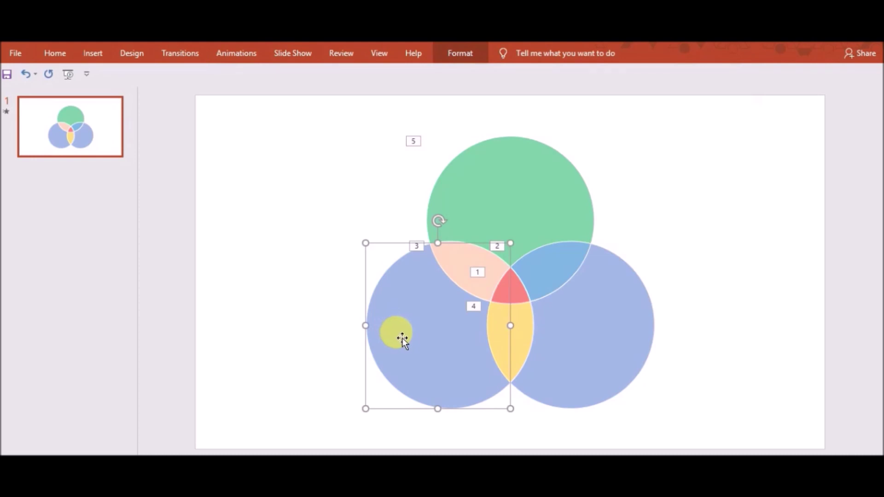
click(400, 334)
key(Escape)
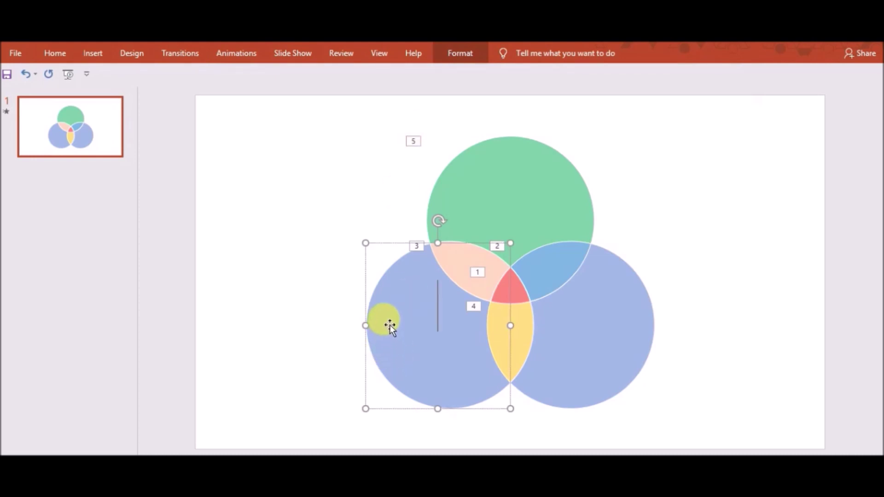
click(450, 54)
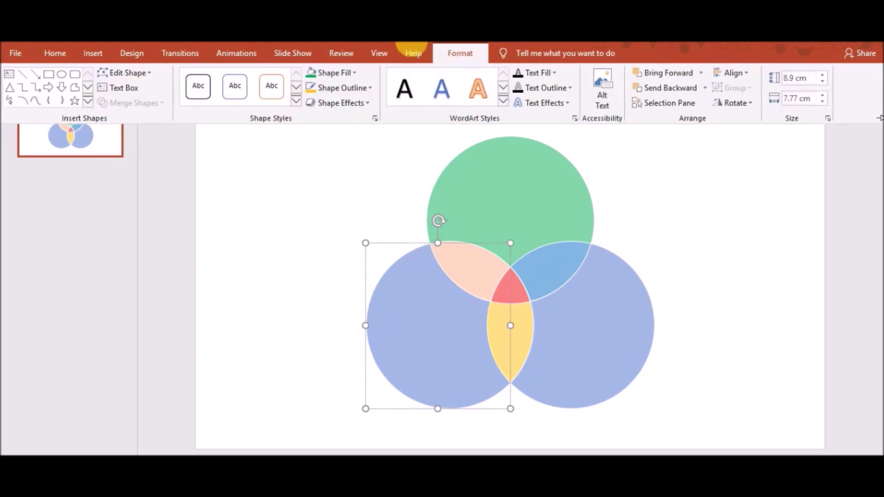
click(354, 72)
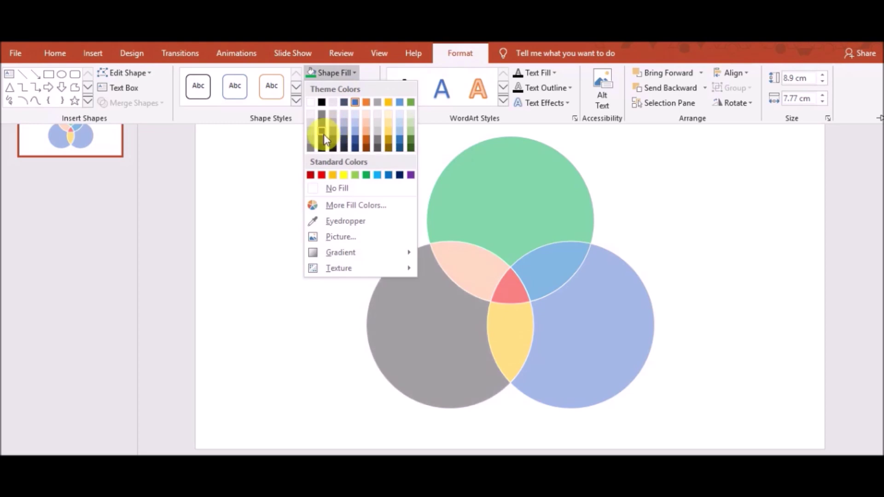
click(323, 147)
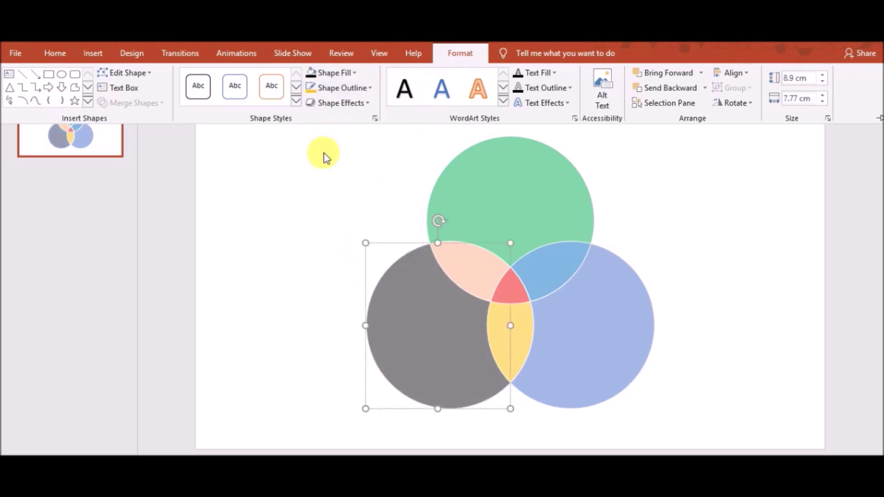
click(236, 55)
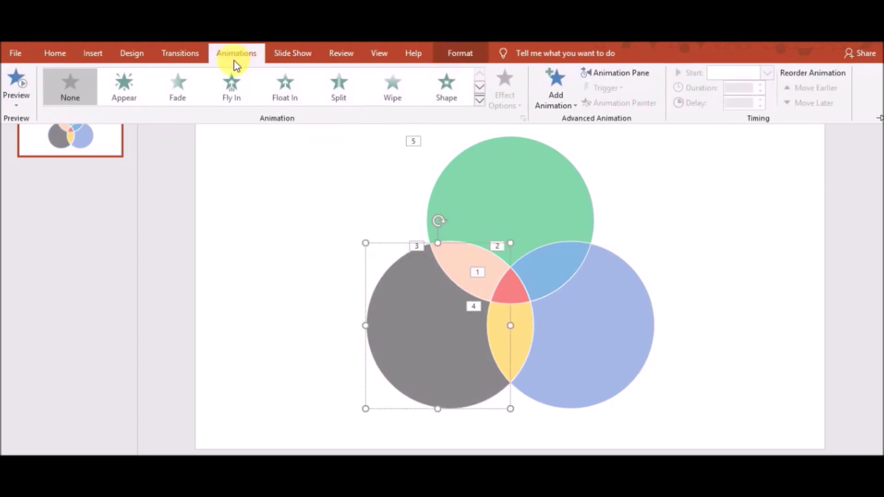
click(231, 85)
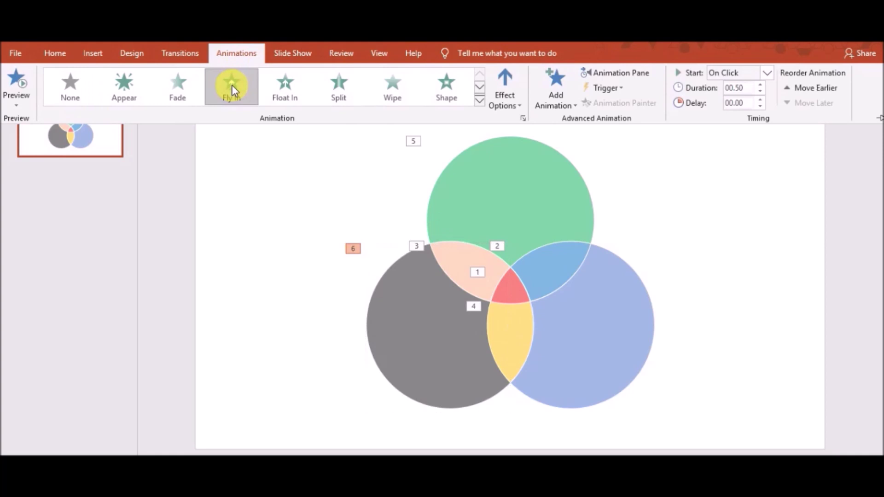
click(600, 337)
click(609, 342)
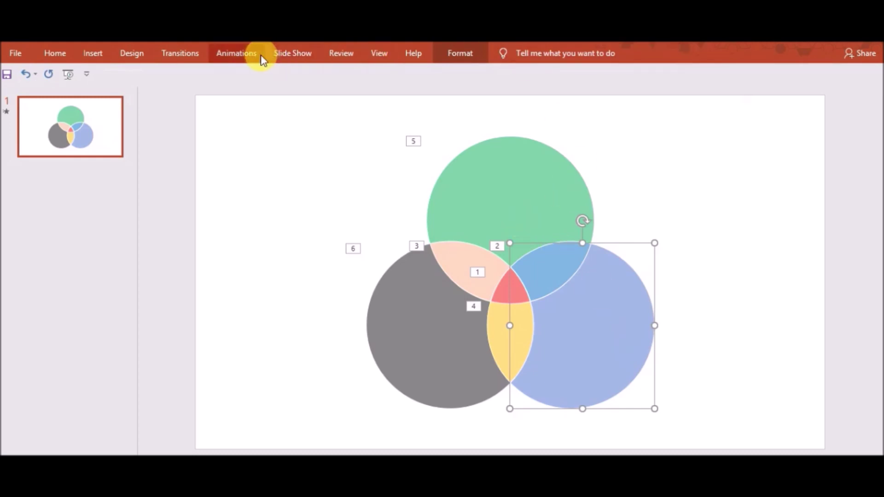
Apply a Fly In animation to the lower-right blue circle as animation 7
click(245, 57)
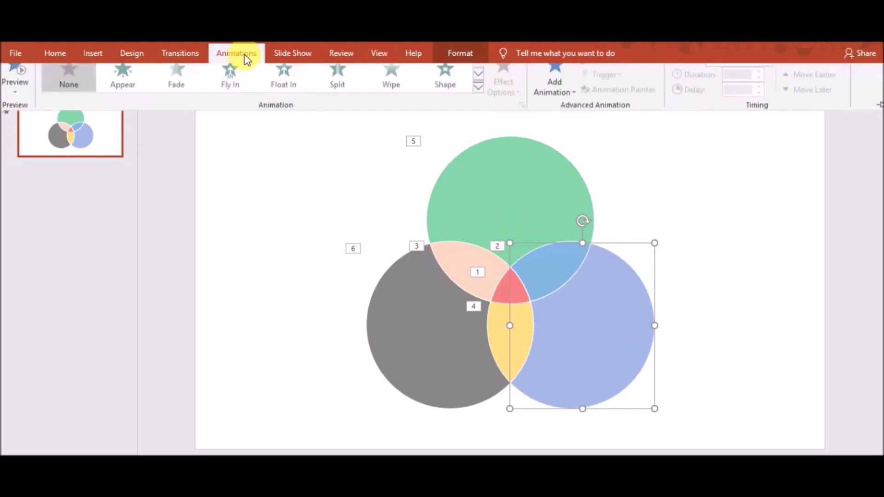
click(227, 85)
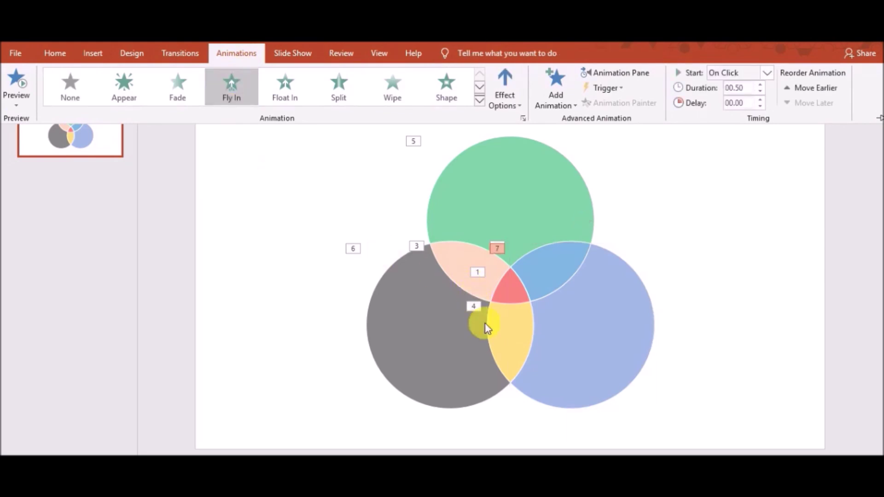